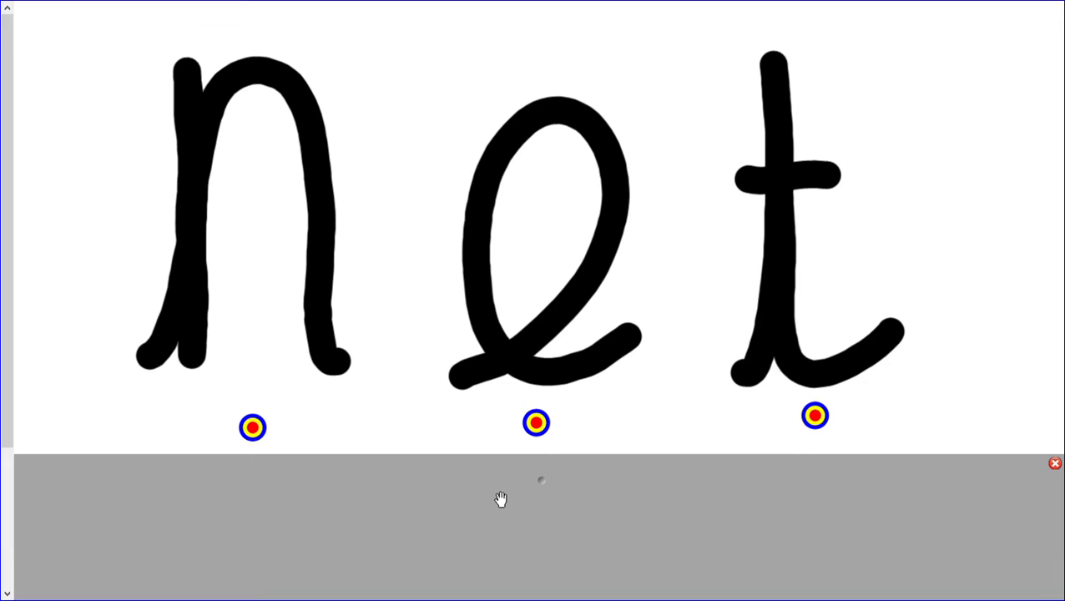
Advance to the page showing the blue model letters capital M and lowercase m
key("Page_Down")
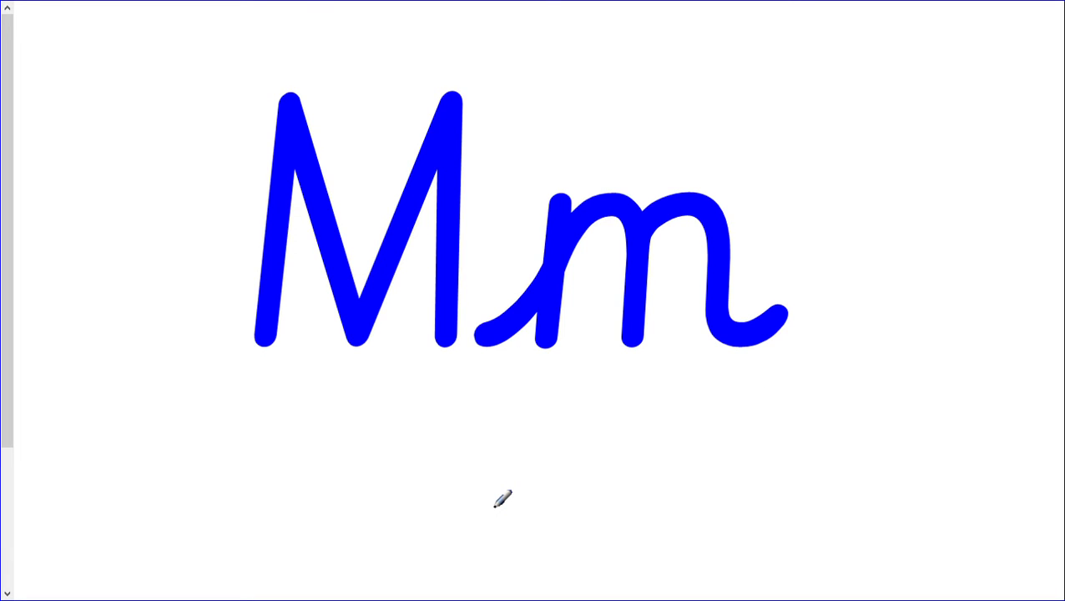